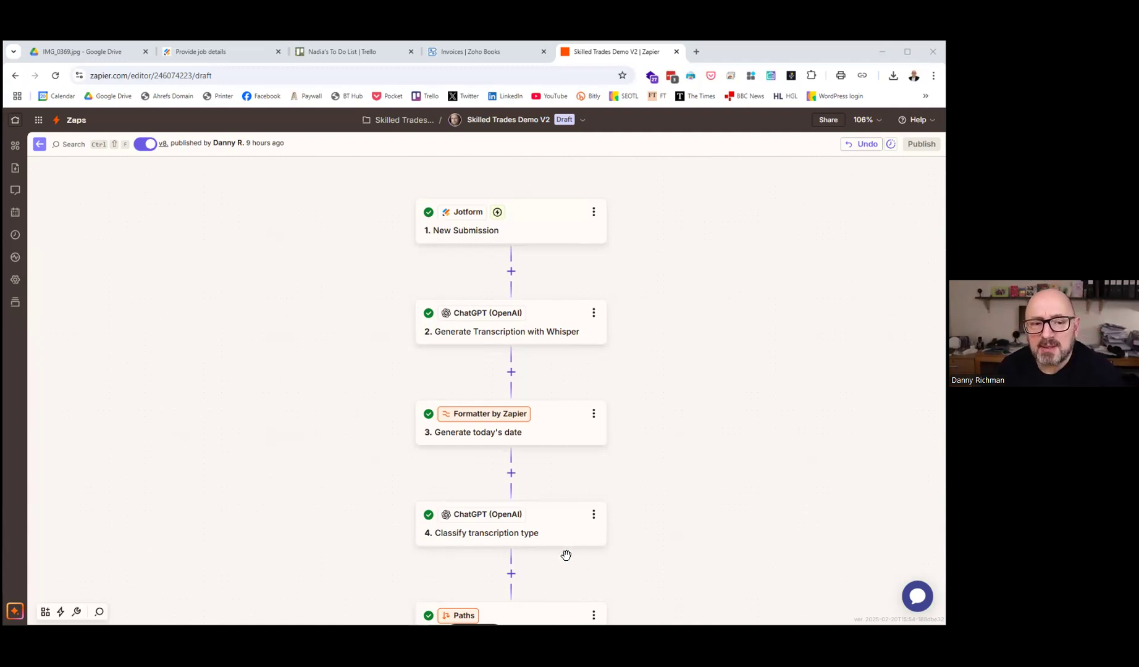
In the Jotform job details form, record a voice note of about 22 seconds for a £367.50 gardening invoice and submit it
{"action": "left_click", "coordinate": [94, 56]}
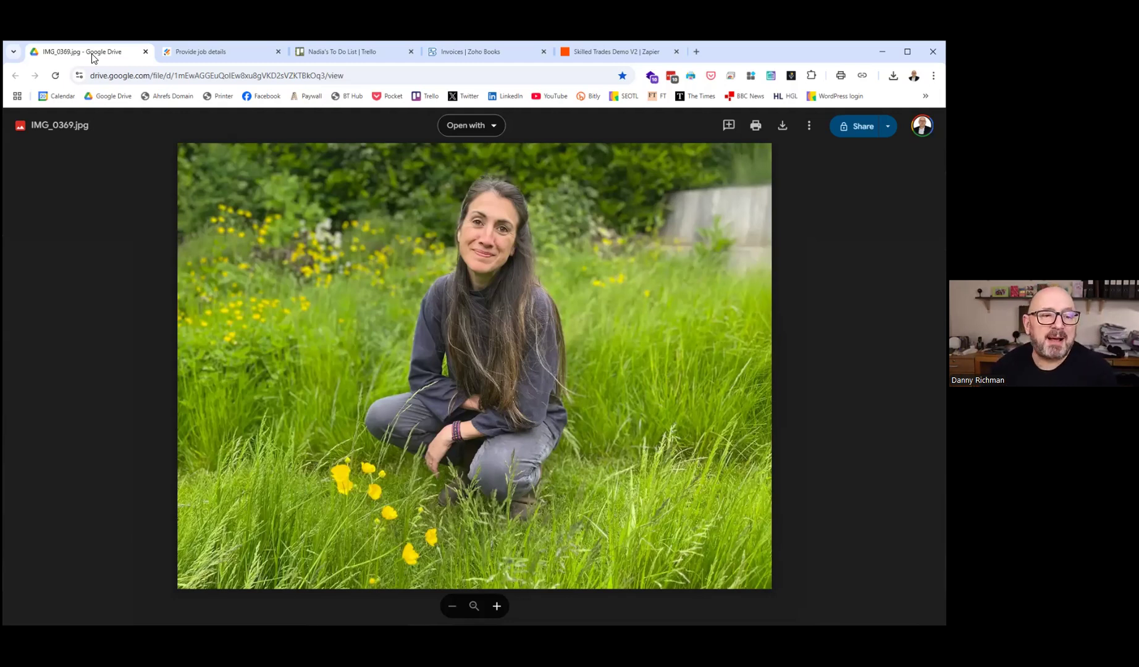
{"action": "left_click", "coordinate": [223, 55]}
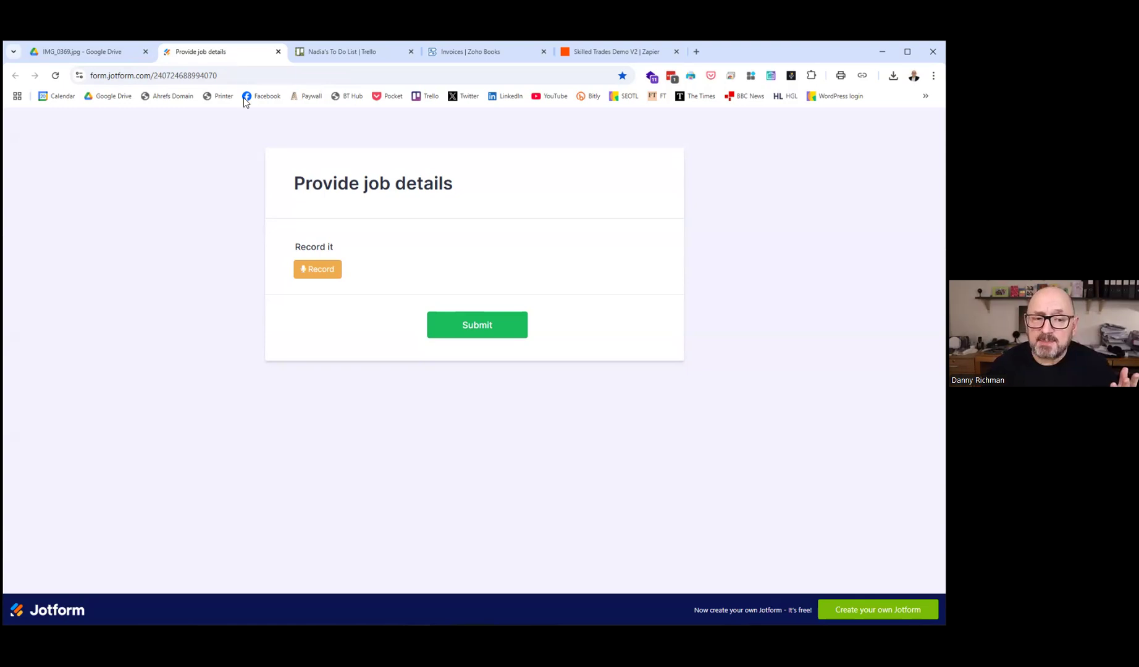
{"action": "left_click", "coordinate": [320, 273]}
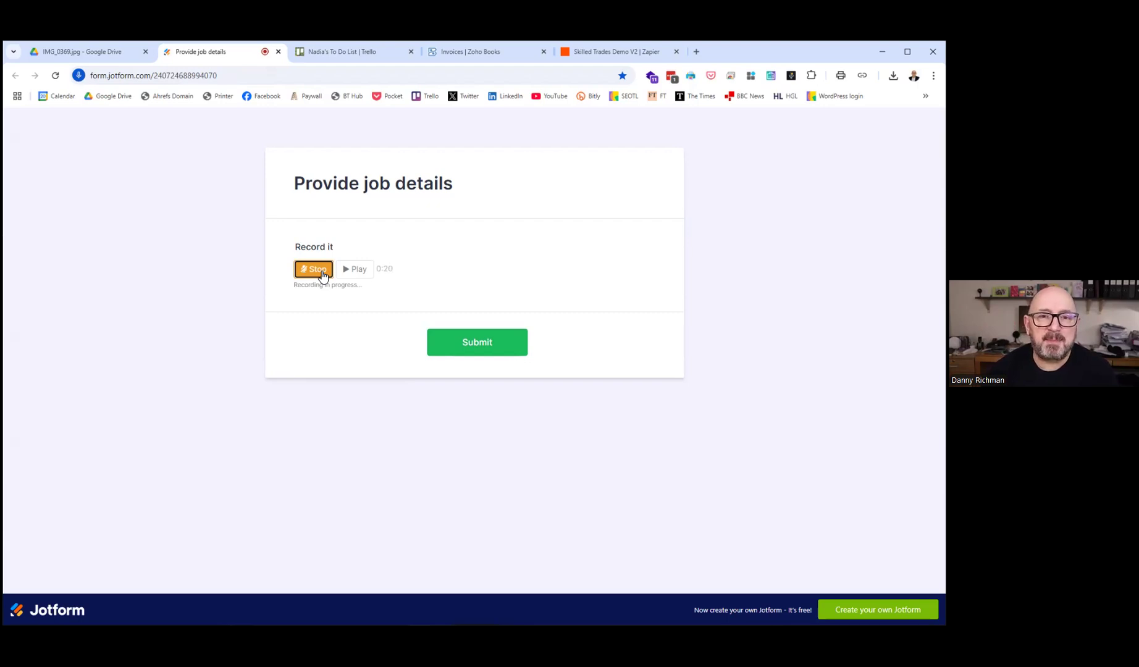
{"action": "left_click", "coordinate": [322, 273]}
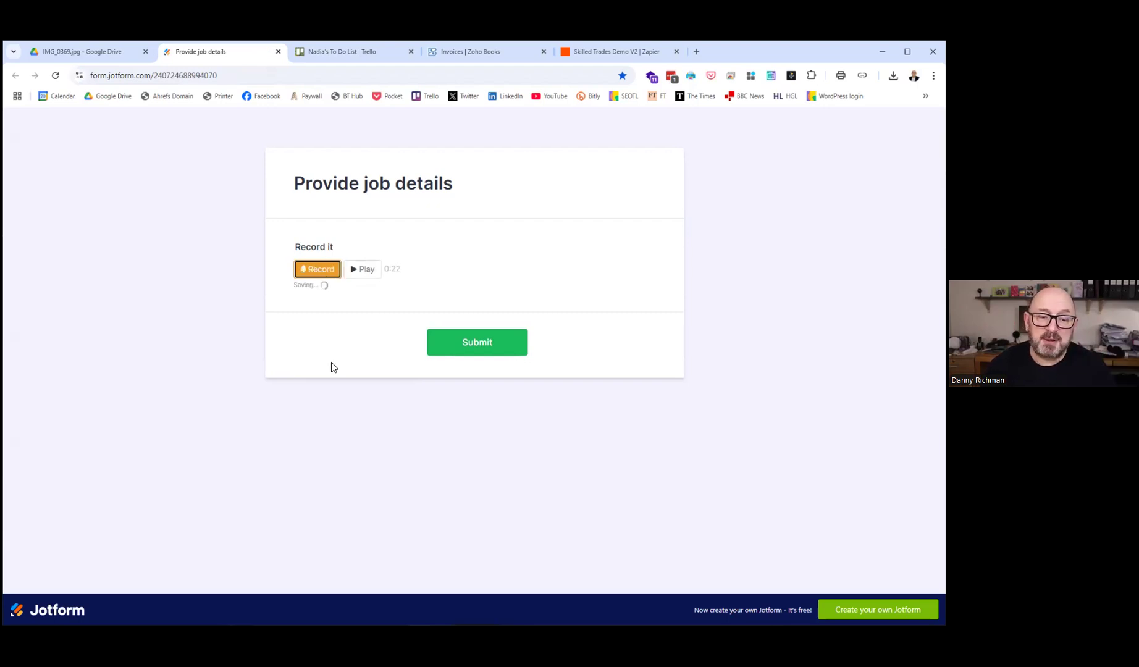
{"action": "left_click", "coordinate": [472, 343]}
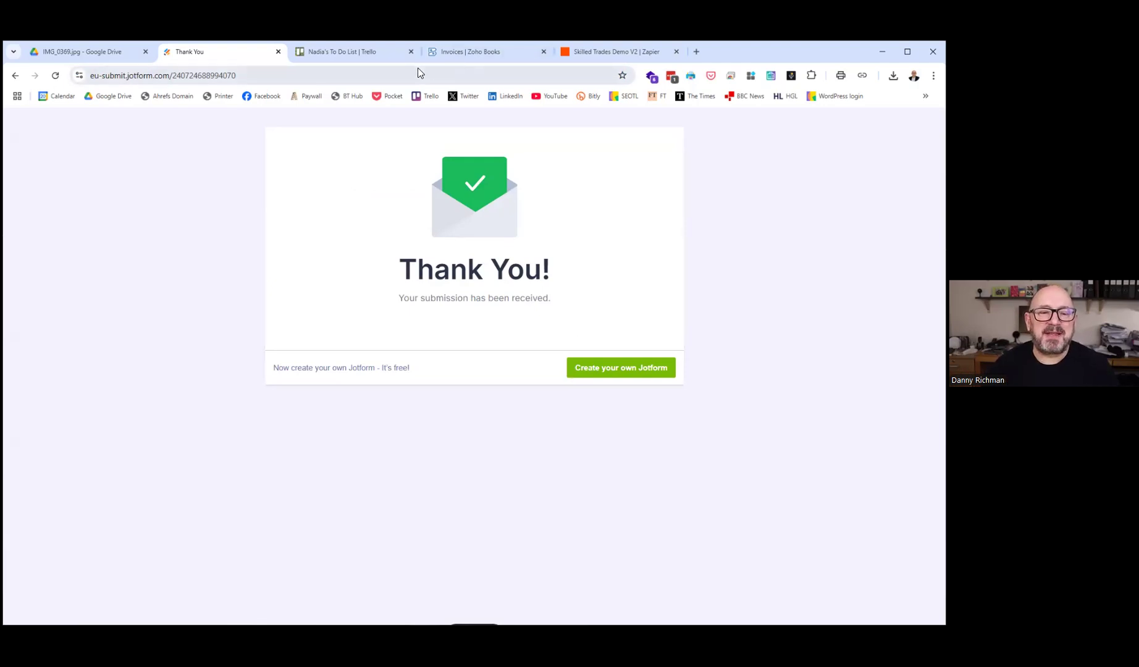
Switch to Zoho Books, refresh the invoice list, and open the new invoice to review its line items and total
{"action": "left_click", "coordinate": [485, 53]}
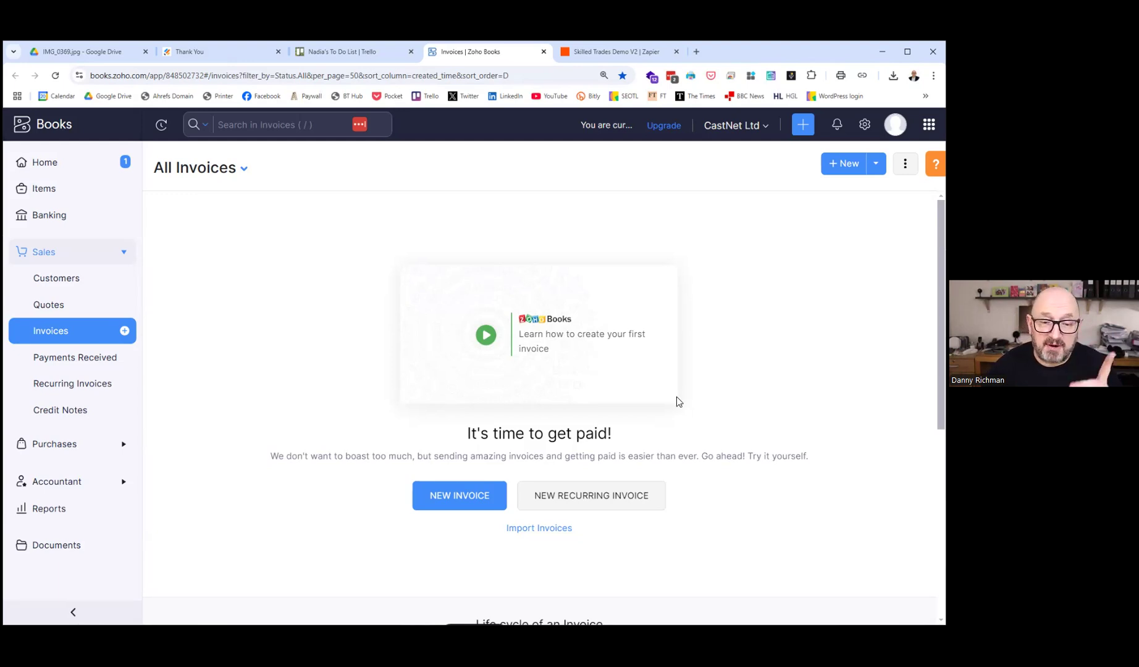
{"action": "left_click", "coordinate": [55, 78]}
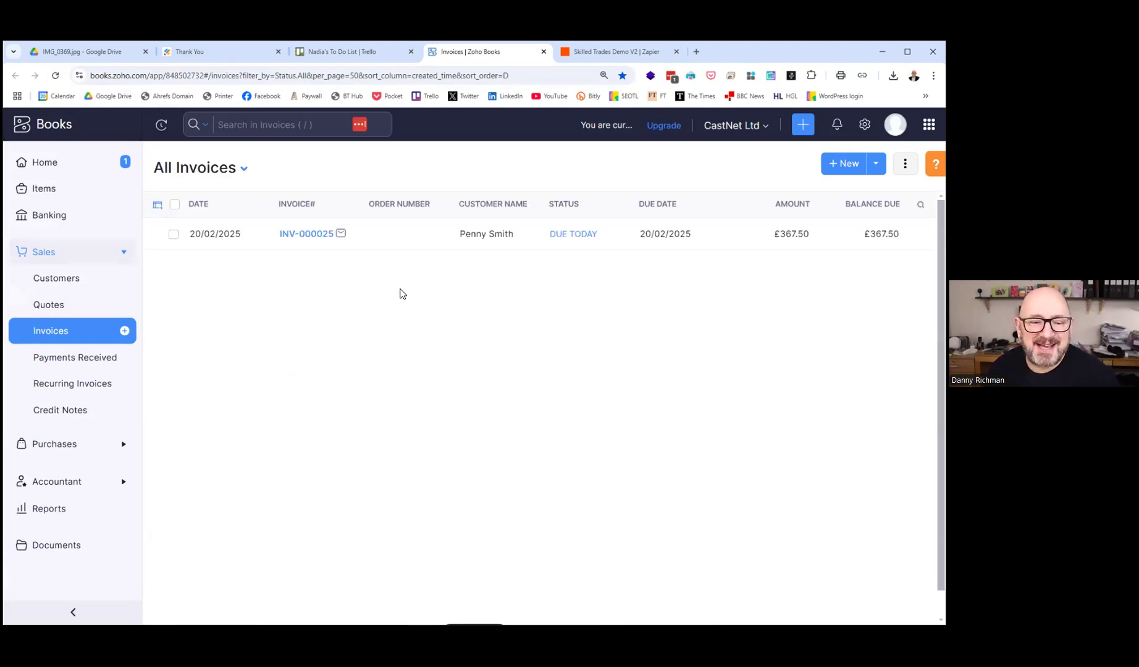
{"action": "left_click", "coordinate": [294, 240]}
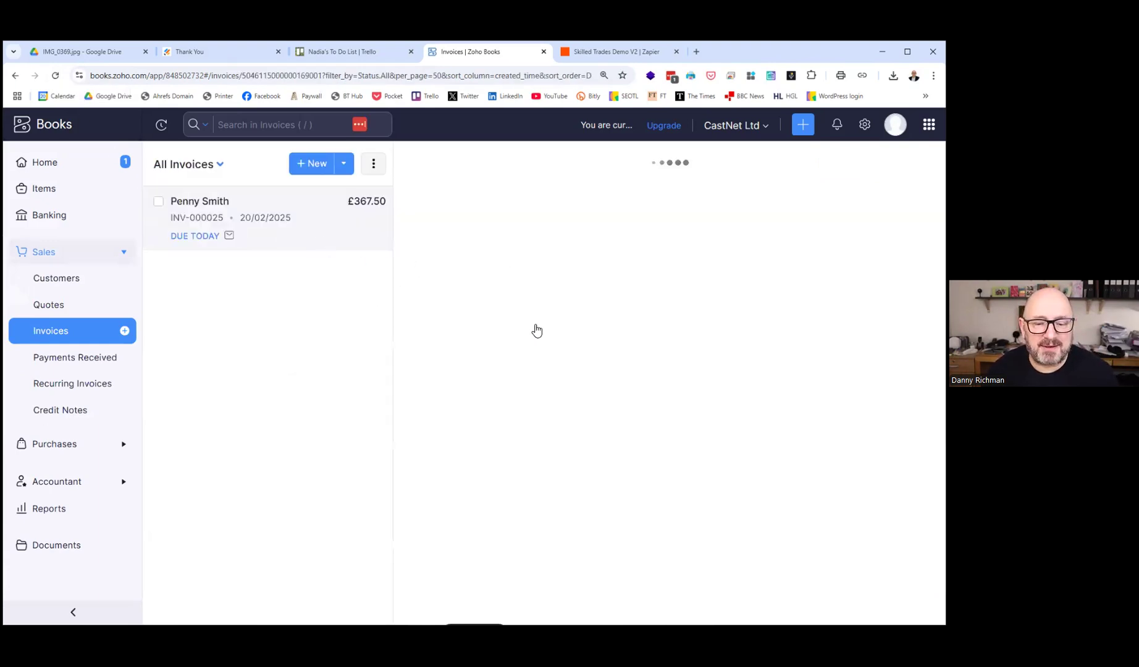
{"action": "scroll", "coordinate": [723, 370], "scroll_direction": "down", "scroll_amount": 3}
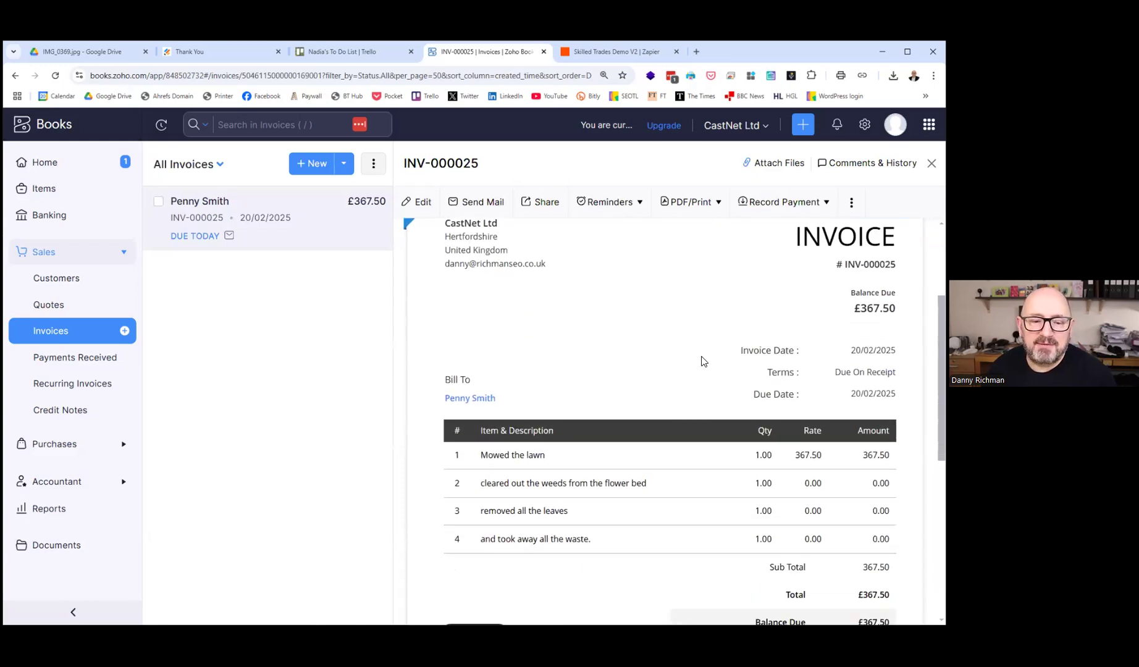
{"action": "scroll", "coordinate": [676, 349], "scroll_direction": "up", "scroll_amount": 1}
{"action": "scroll", "coordinate": [677, 349], "scroll_direction": "down", "scroll_amount": 2}
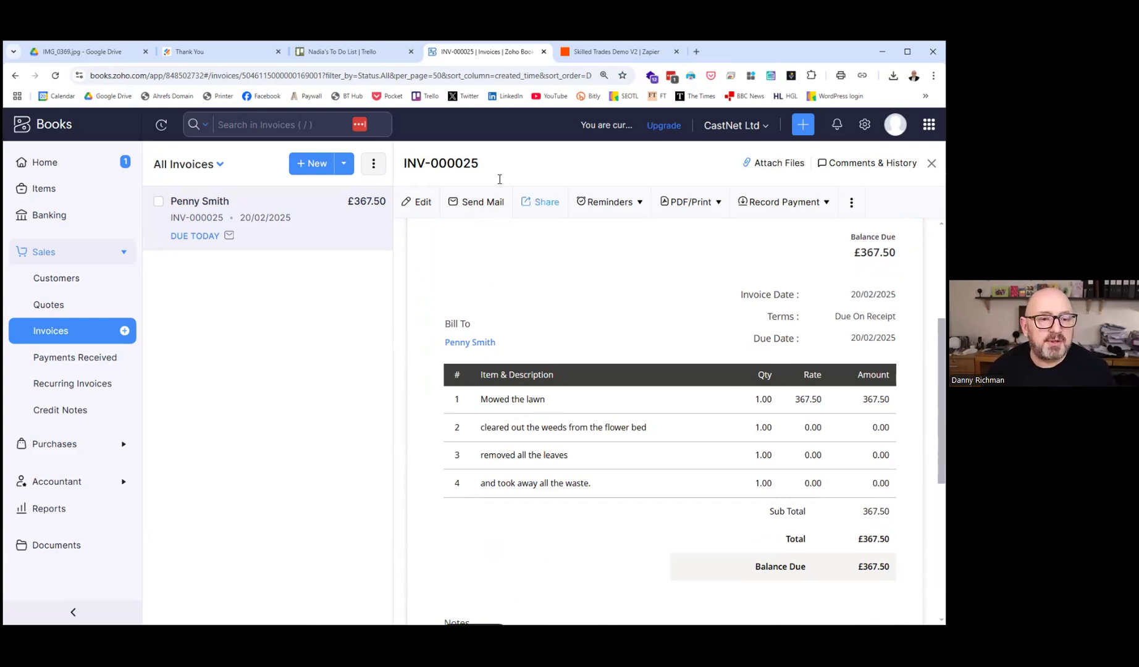
Reopen a blank Jotform job details form, record a voice note of about 15 seconds for an oak tree and hedge check, and submit it
{"action": "left_click", "coordinate": [351, 53]}
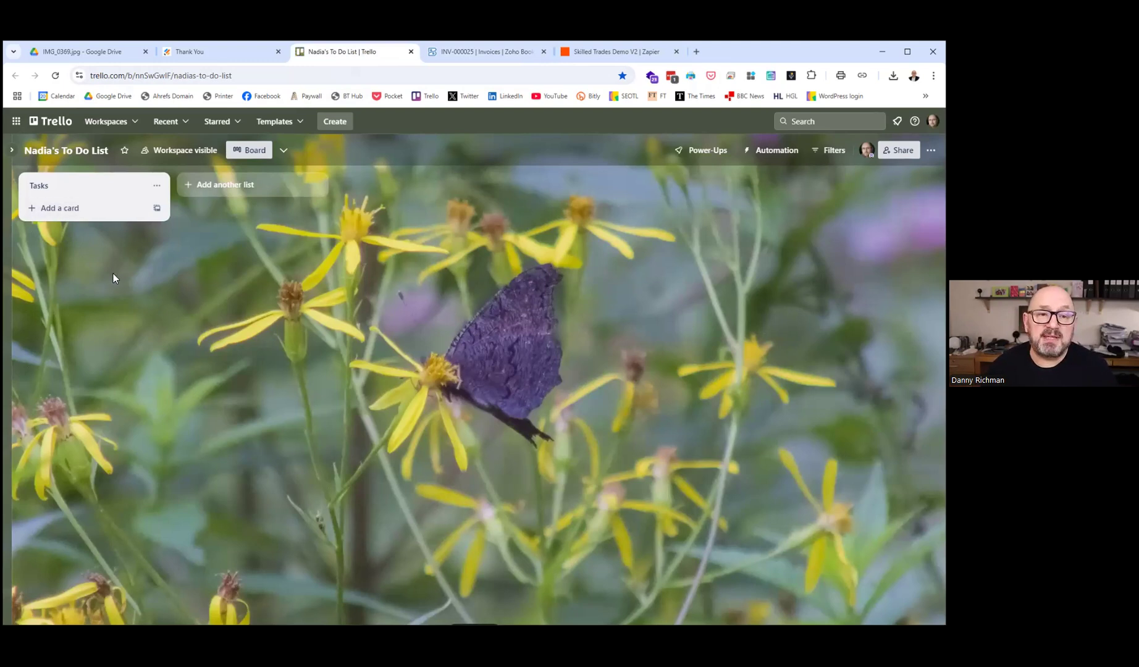
{"action": "left_click", "coordinate": [202, 53]}
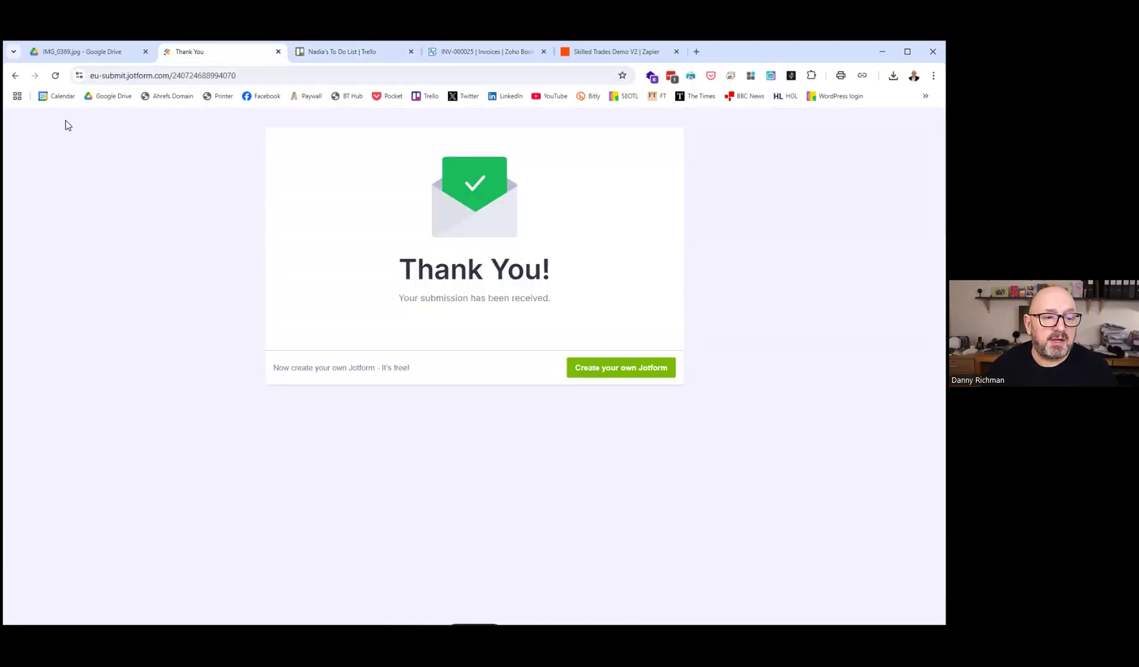
{"action": "left_click", "coordinate": [16, 76]}
{"action": "left_click", "coordinate": [59, 77]}
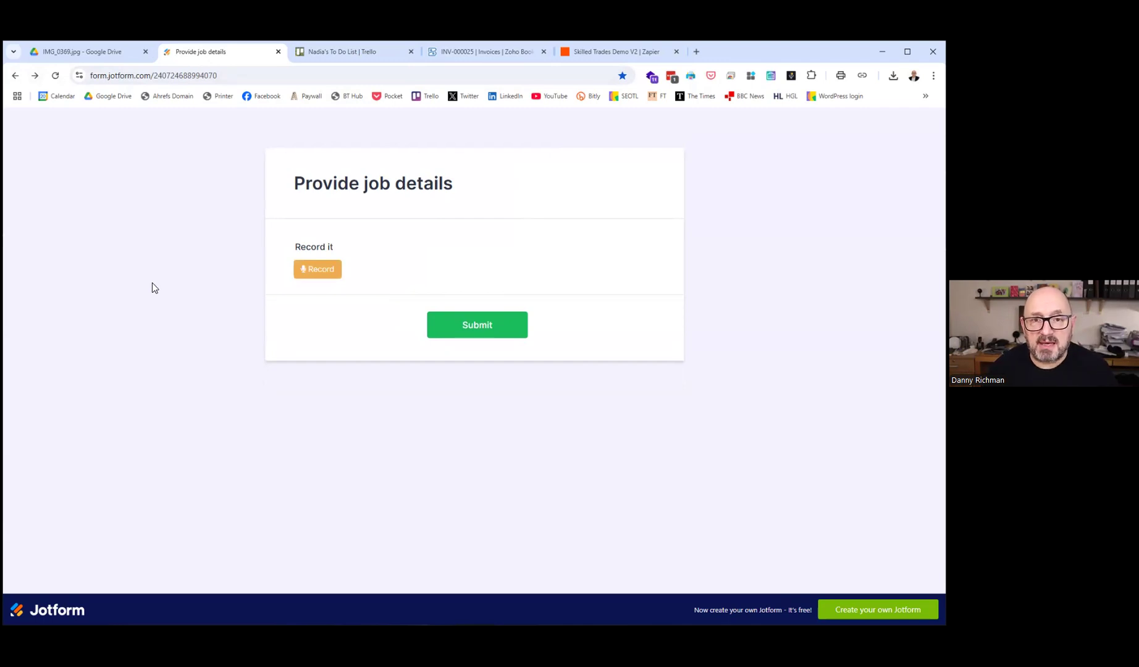
{"action": "left_click", "coordinate": [322, 271]}
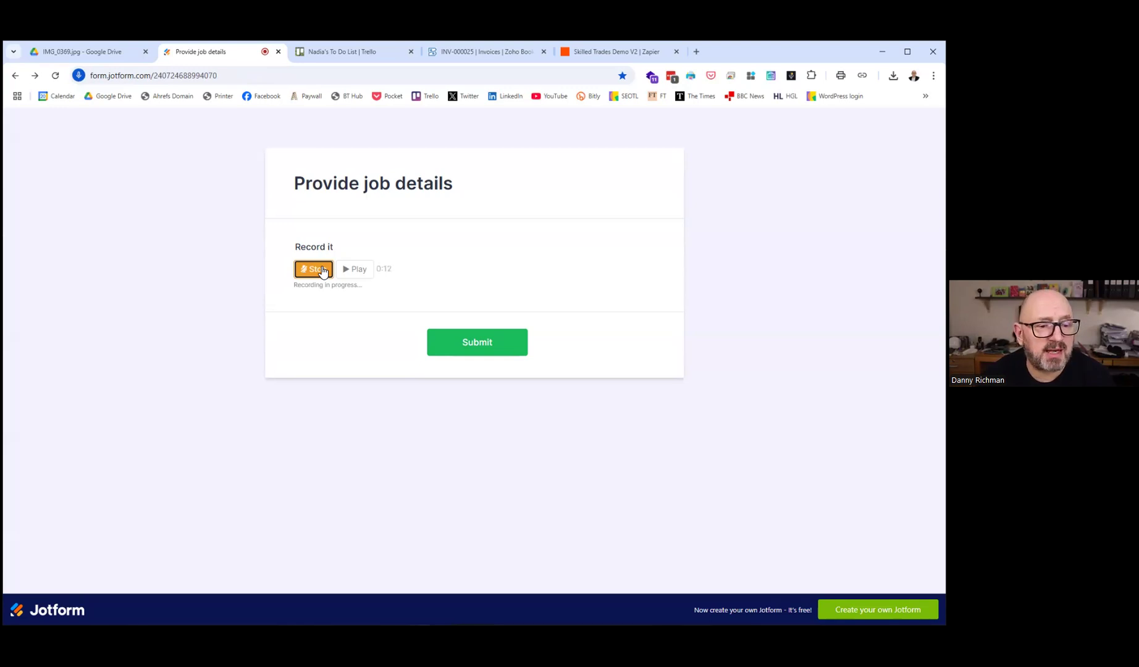
{"action": "left_click", "coordinate": [321, 270]}
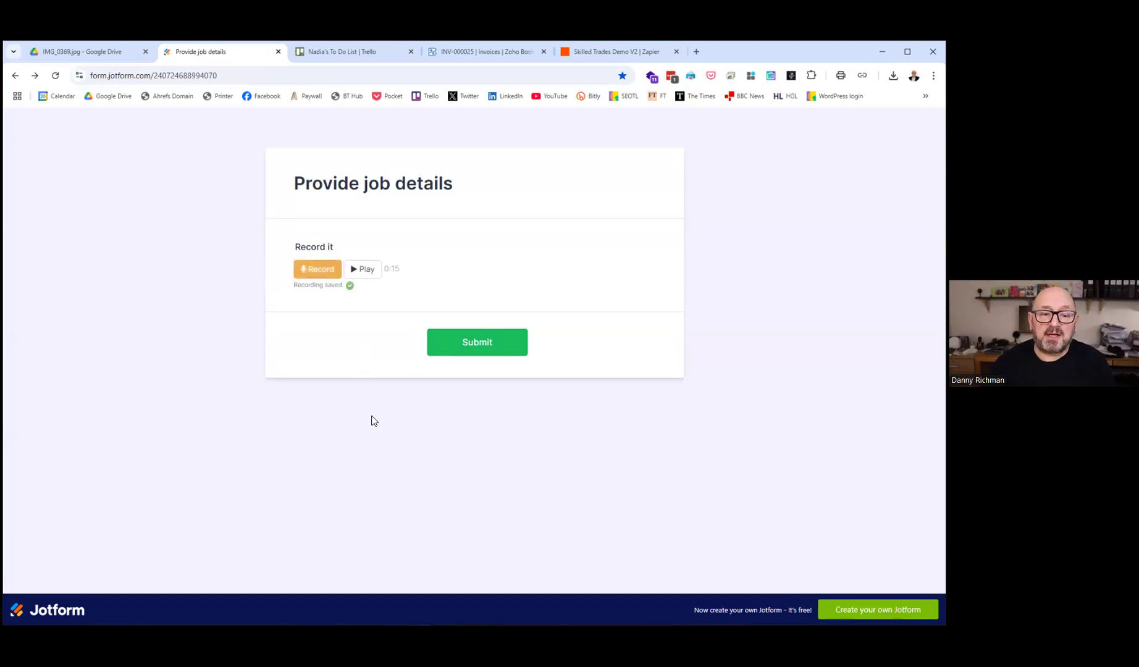
{"action": "left_click", "coordinate": [464, 342]}
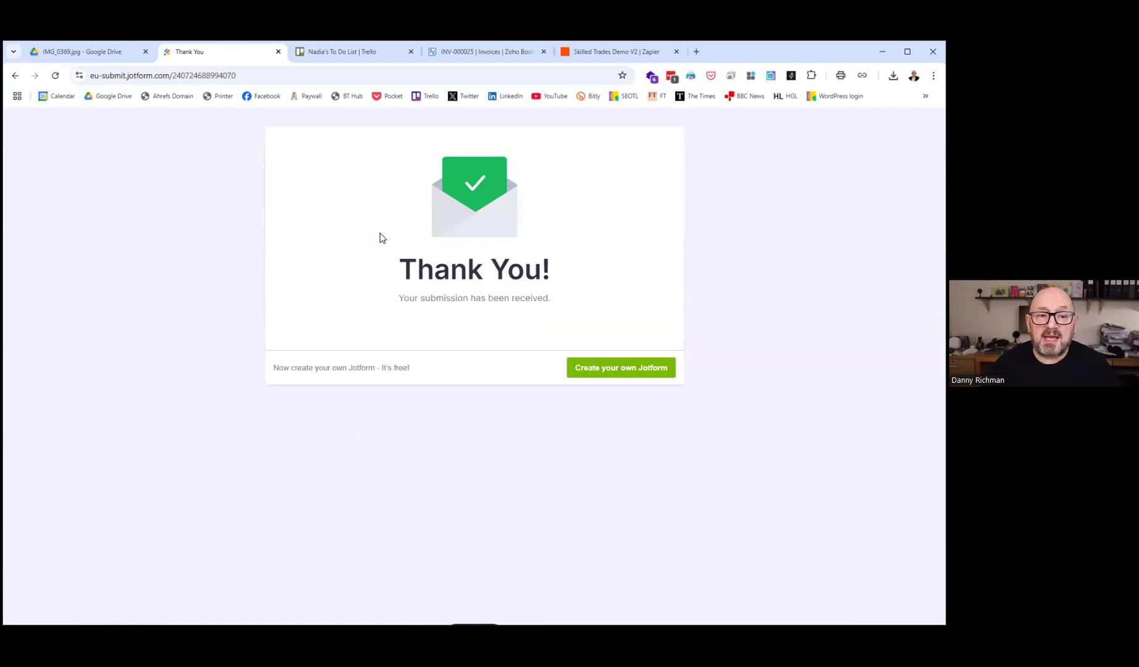
Switch to the Trello to-do board and open the oak tree and hedge card to read its description
{"action": "left_click", "coordinate": [343, 51]}
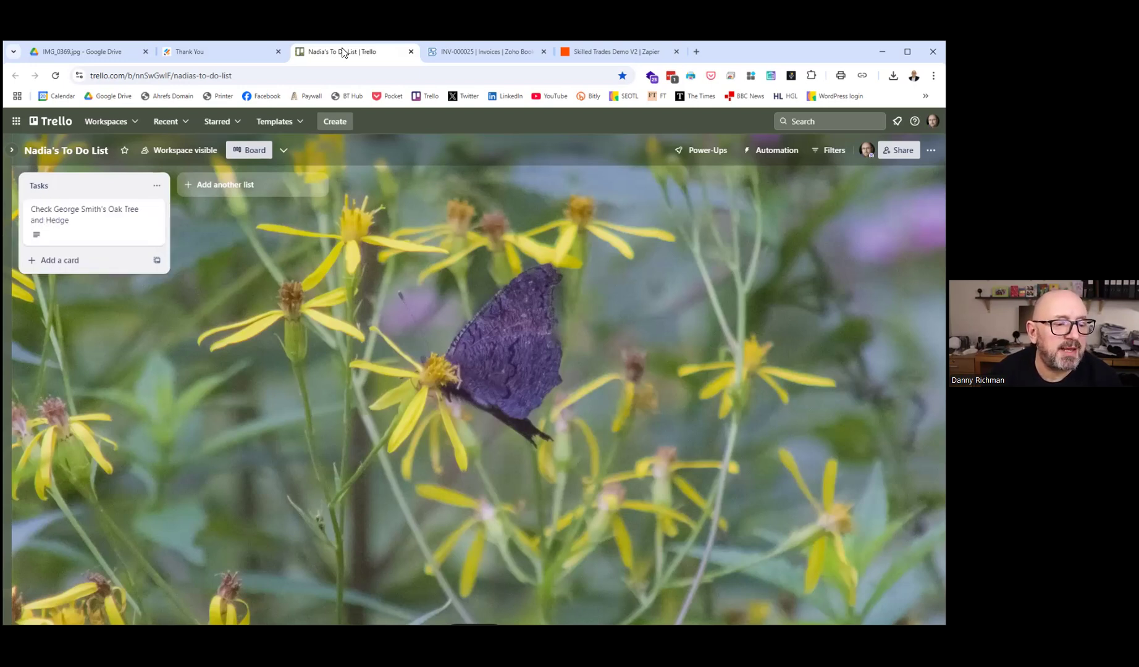
{"action": "left_click", "coordinate": [93, 241]}
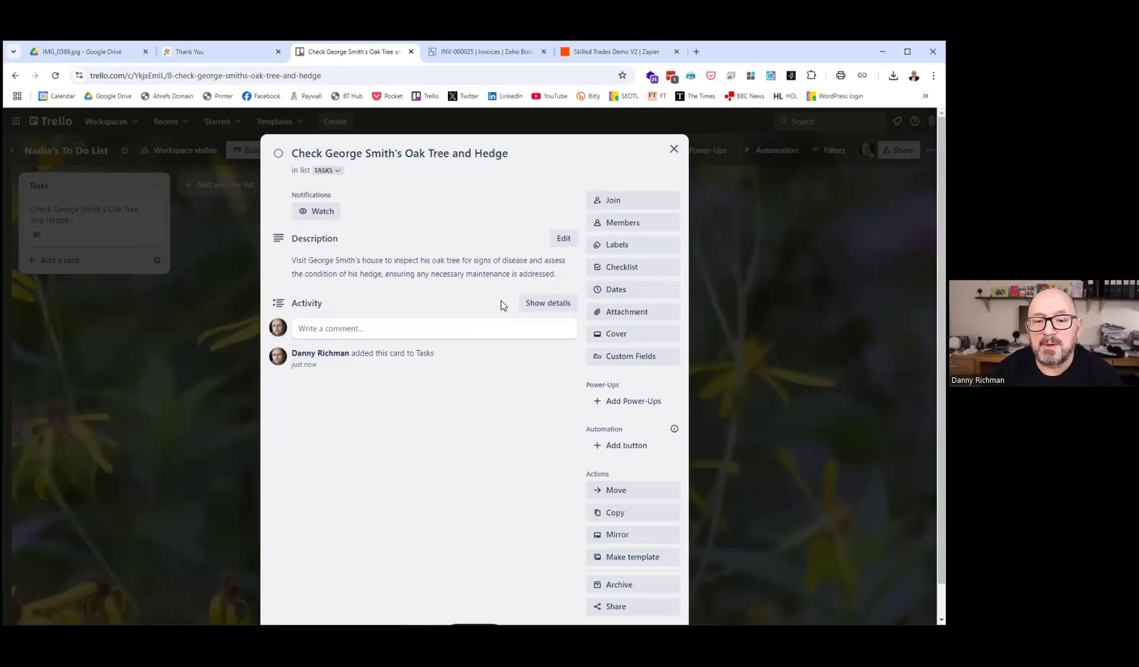
{"action": "scroll", "coordinate": [793, 282], "scroll_direction": "down", "scroll_amount": 1}
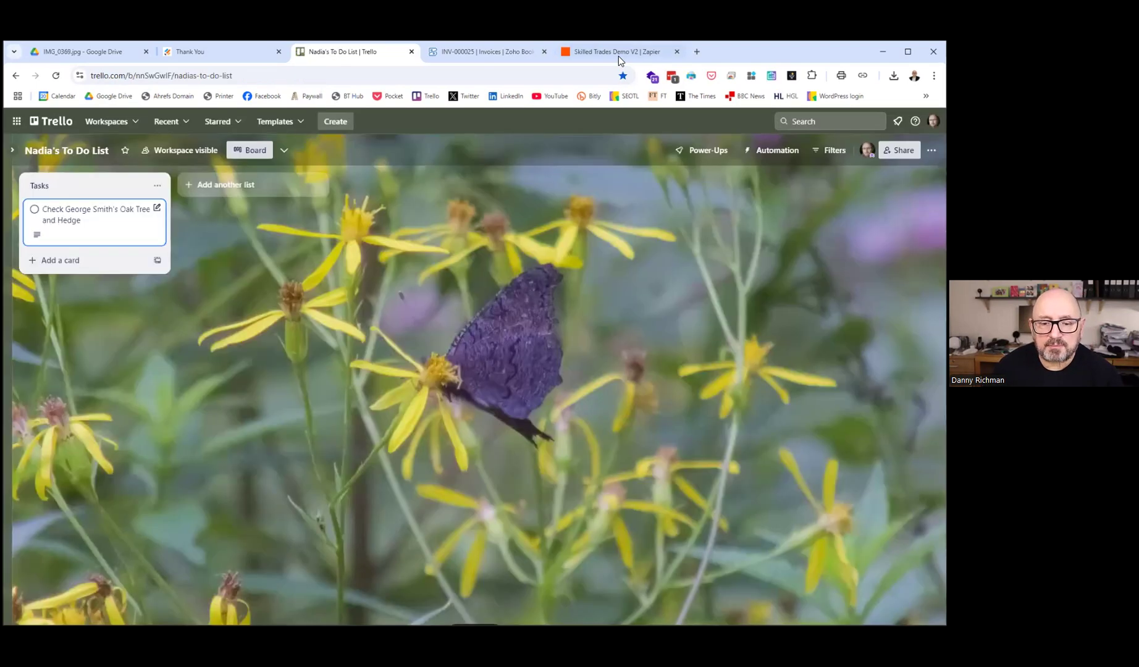
Switch to the Skilled Trades Demo V2 Zap in Zapier and examine the configuration of the Generate Transcription with Whisper step
{"action": "left_click", "coordinate": [618, 56]}
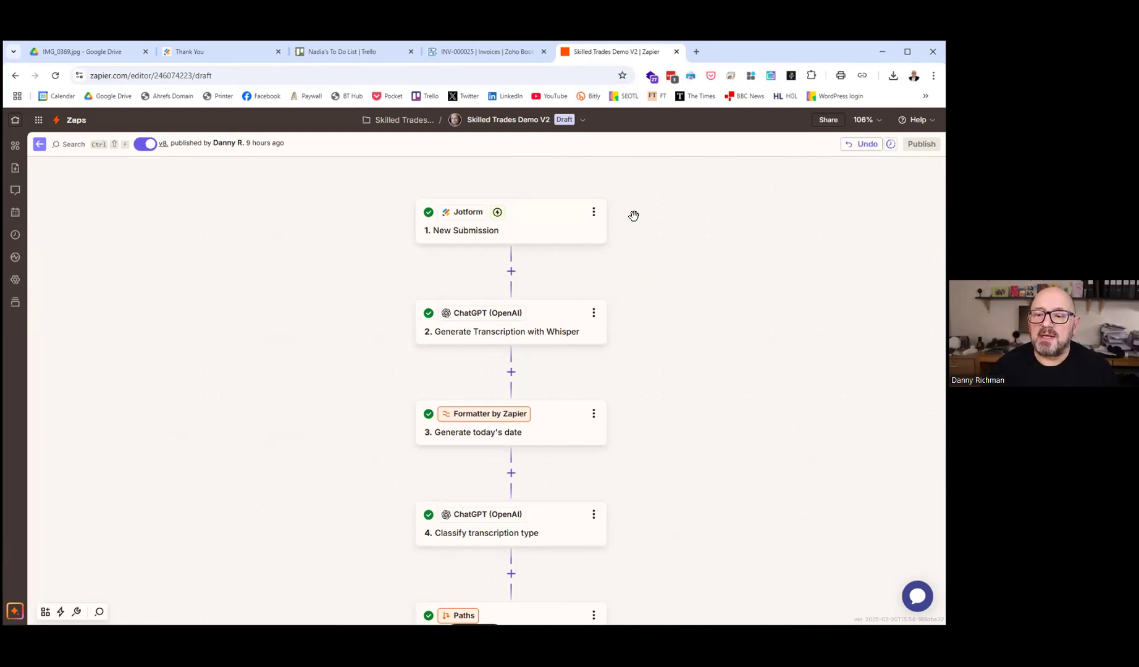
{"action": "left_click_drag", "start_coordinate": [634, 216], "coordinate": [606, 216]}
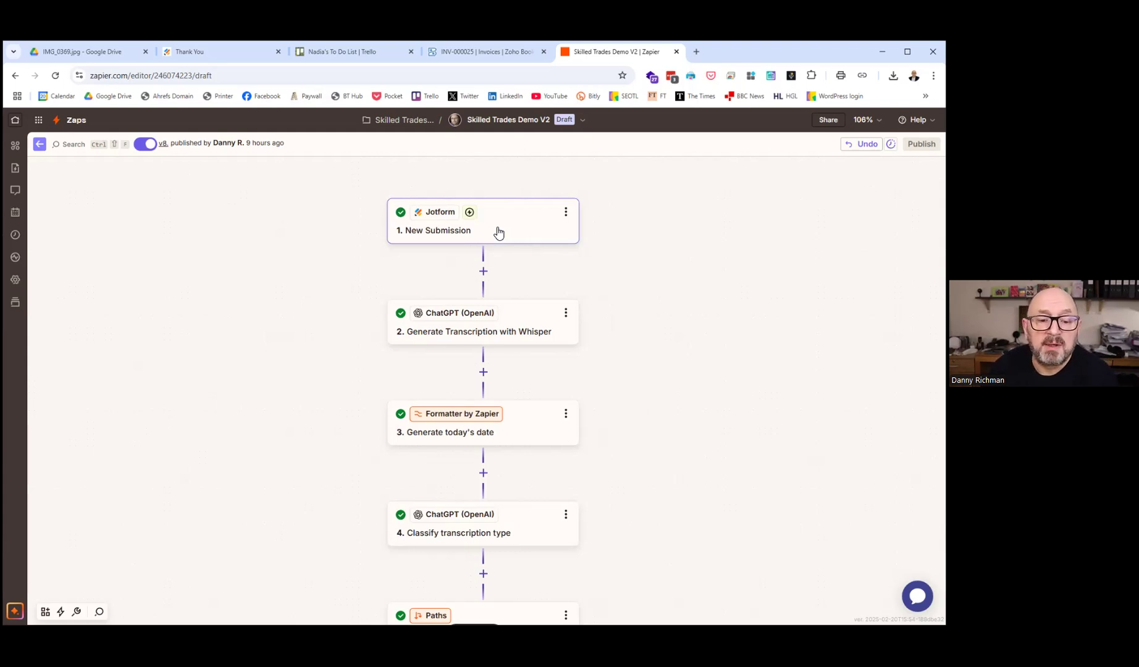
{"action": "left_click", "coordinate": [504, 336]}
{"action": "left_click", "coordinate": [681, 209]}
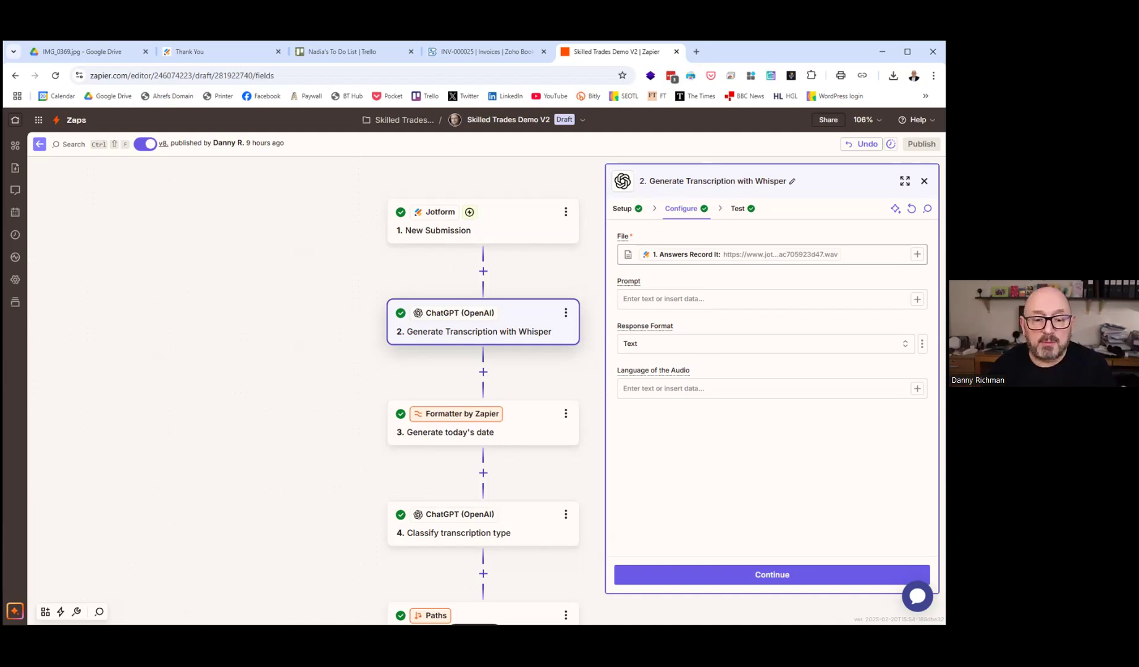
Examine the date format and time zone configuration of the Generate today's date step
{"action": "left_click", "coordinate": [400, 435]}
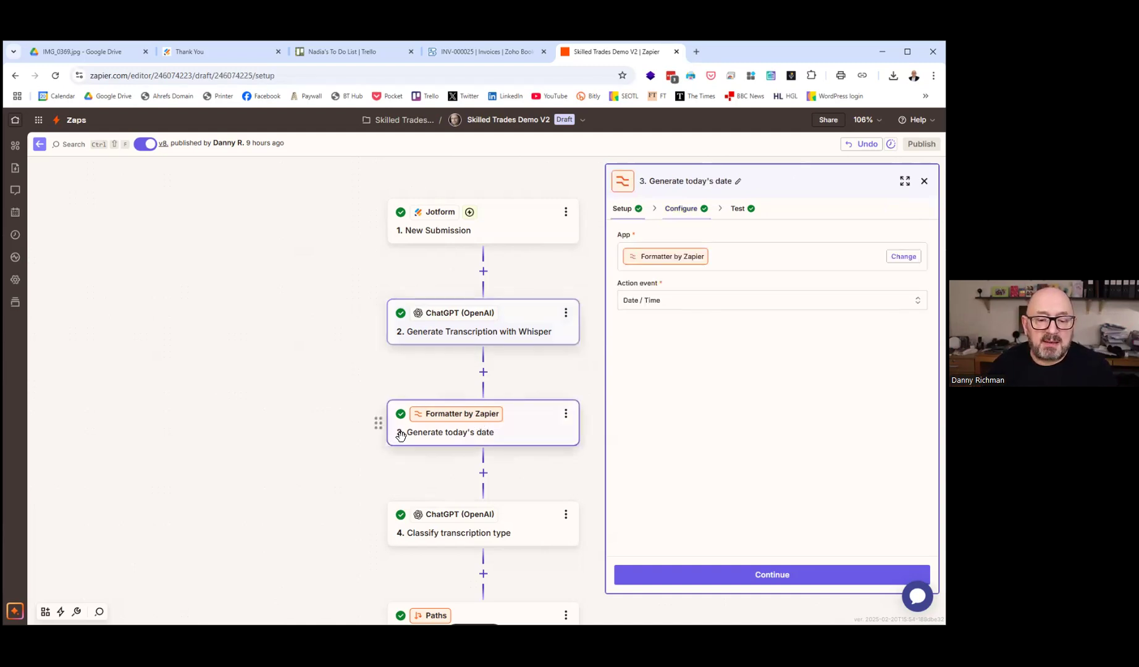
{"action": "left_click", "coordinate": [735, 214]}
{"action": "left_click", "coordinate": [685, 210]}
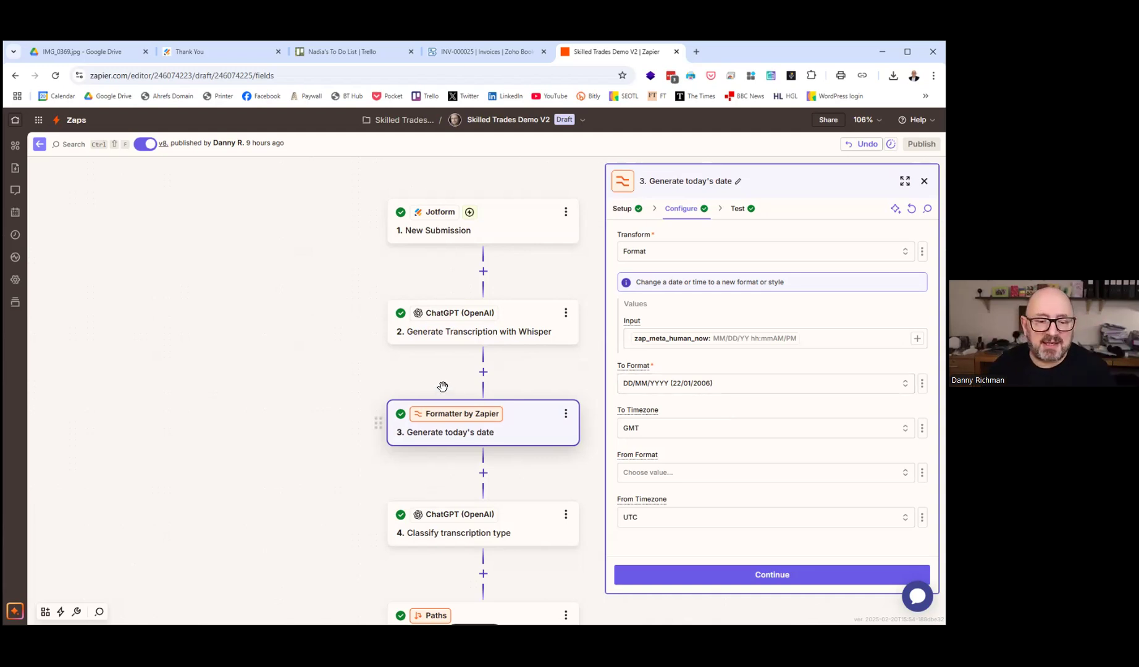
Examine the assistant instructions in the configuration of the Classify transcription type step
{"action": "scroll", "coordinate": [473, 430], "scroll_direction": "down", "scroll_amount": 2}
{"action": "left_click", "coordinate": [482, 446]}
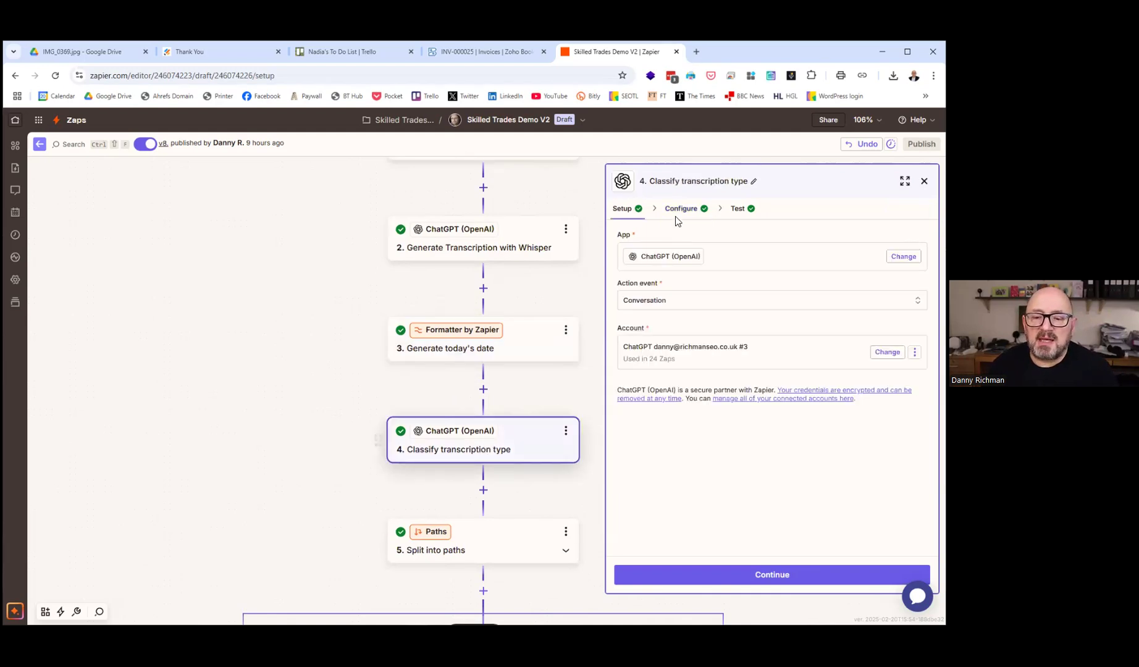
{"action": "left_click", "coordinate": [682, 213]}
{"action": "scroll", "coordinate": [785, 400], "scroll_direction": "down", "scroll_amount": 5}
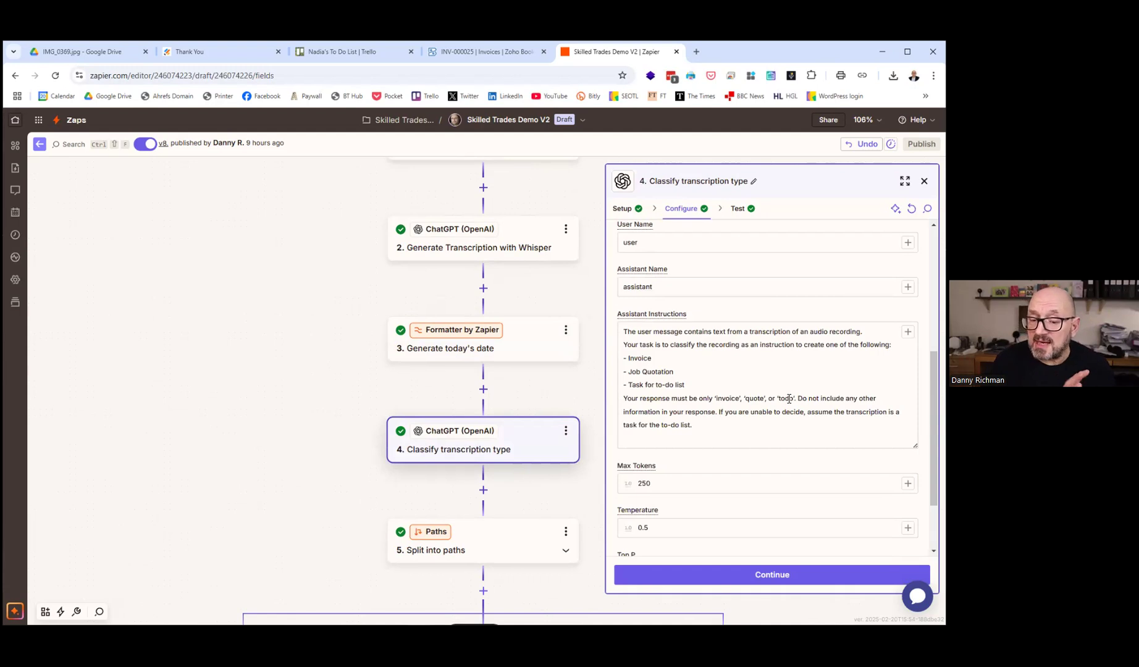
{"action": "scroll", "coordinate": [789, 399], "scroll_direction": "down", "scroll_amount": 1}
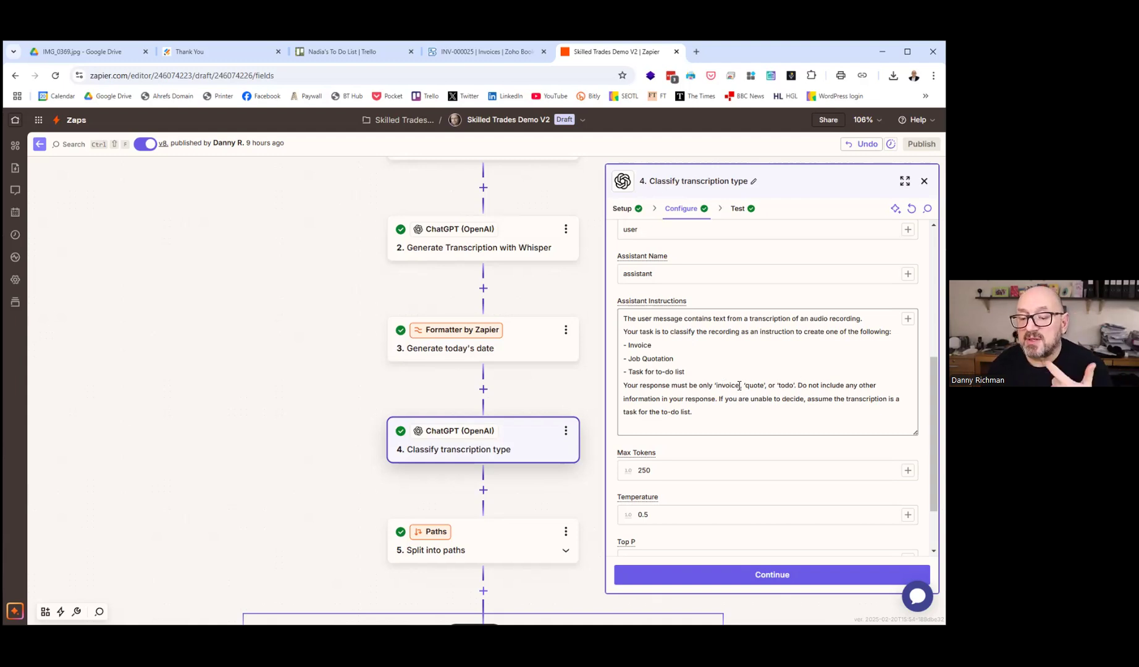
Close the classification step's settings and examine the invoice, quote and to-do branches below Split into paths
{"action": "scroll", "coordinate": [499, 389], "scroll_direction": "down", "scroll_amount": 3}
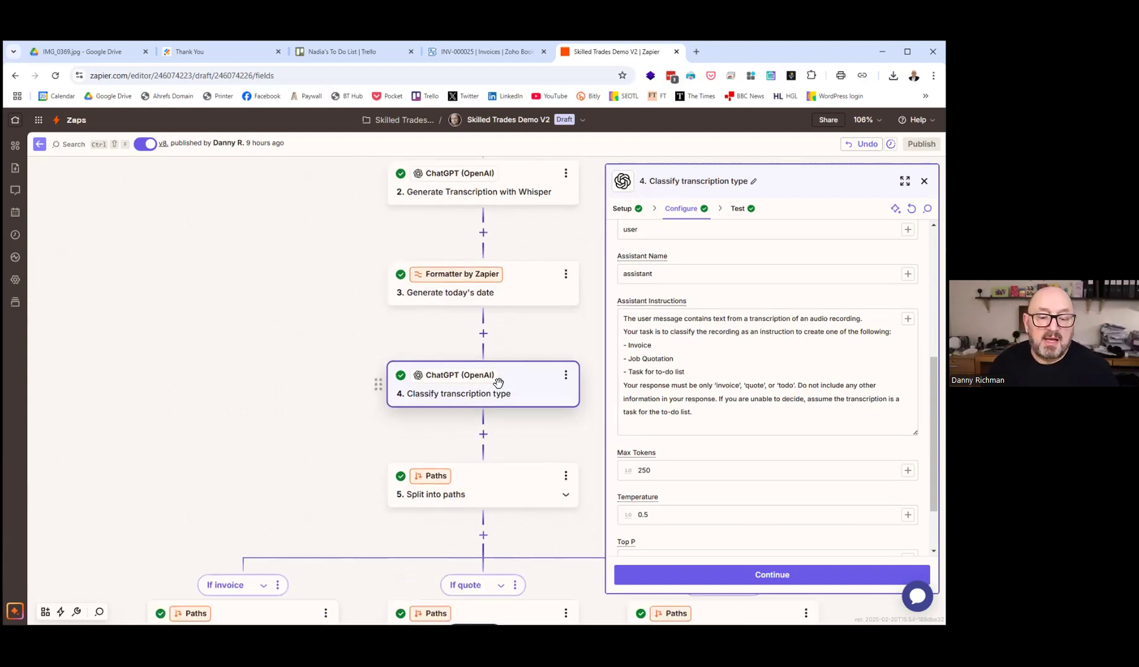
{"action": "scroll", "coordinate": [499, 391], "scroll_direction": "down", "scroll_amount": 3}
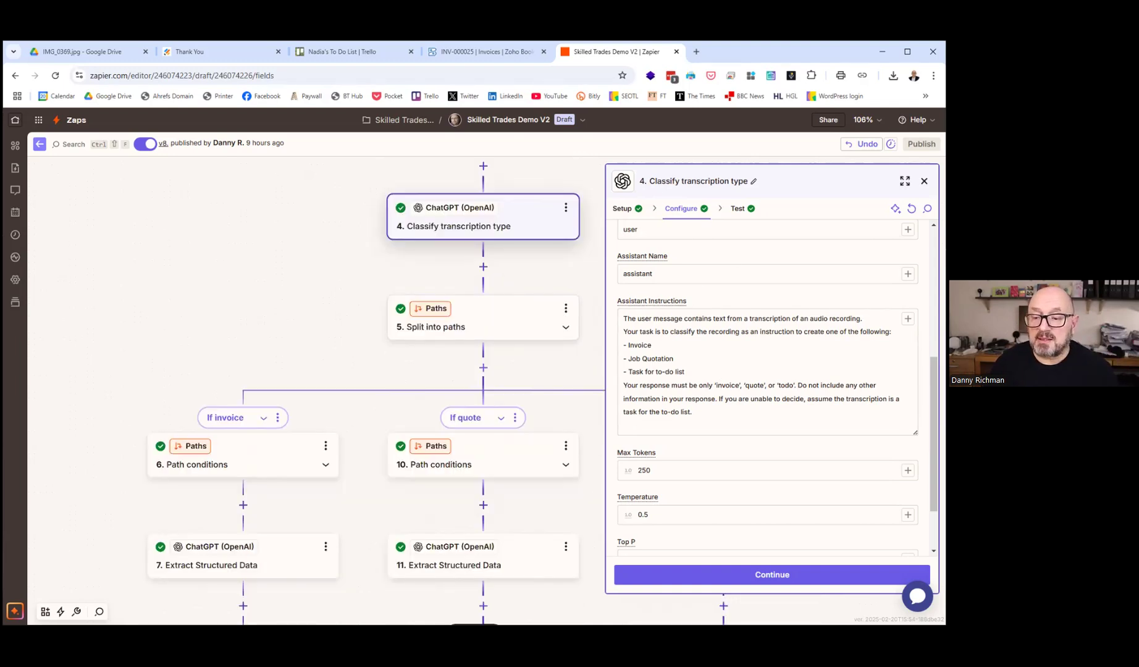
{"action": "left_click", "coordinate": [924, 181]}
{"action": "scroll", "coordinate": [219, 363], "scroll_direction": "down", "scroll_amount": 1}
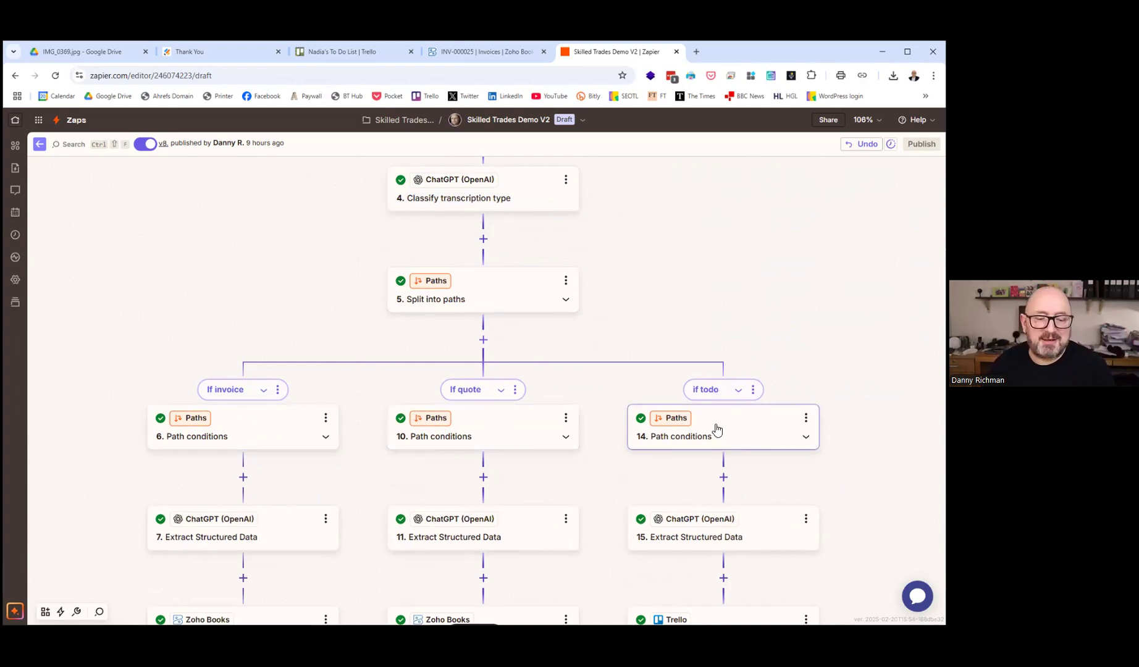
{"action": "scroll", "coordinate": [710, 429], "scroll_direction": "down", "scroll_amount": 3}
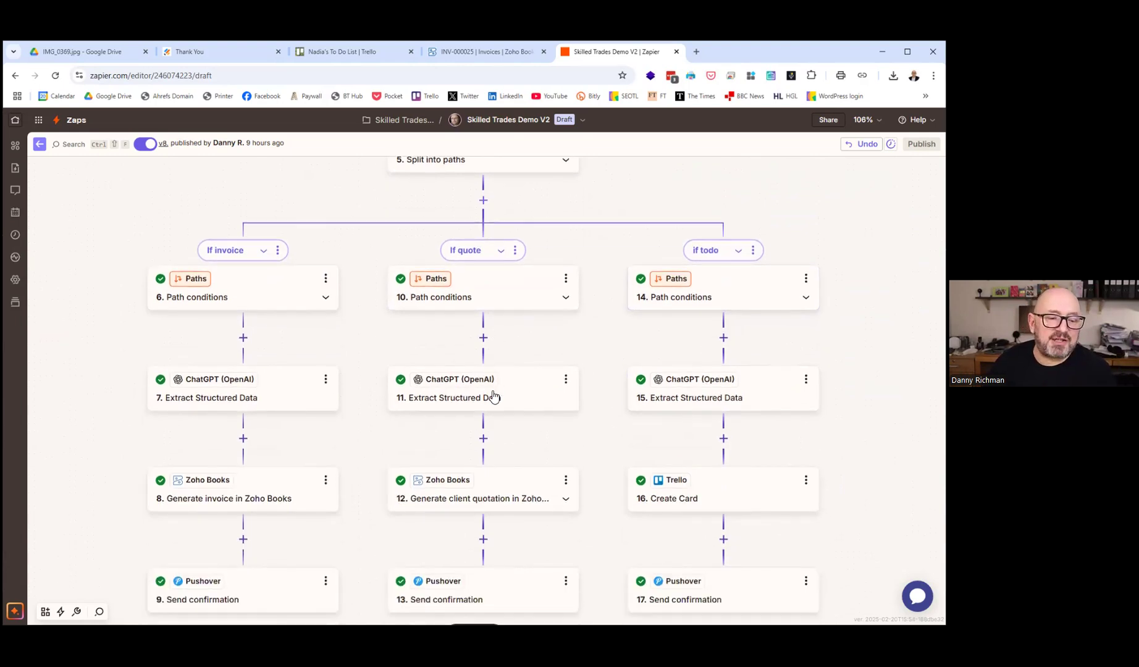
Examine the extraction prompt and the test output of the invoice branch's Extract Structured Data step
{"action": "left_click", "coordinate": [246, 401]}
{"action": "left_click", "coordinate": [680, 213]}
{"action": "scroll", "coordinate": [753, 401], "scroll_direction": "down", "scroll_amount": 10}
{"action": "scroll", "coordinate": [766, 425], "scroll_direction": "up", "scroll_amount": 2}
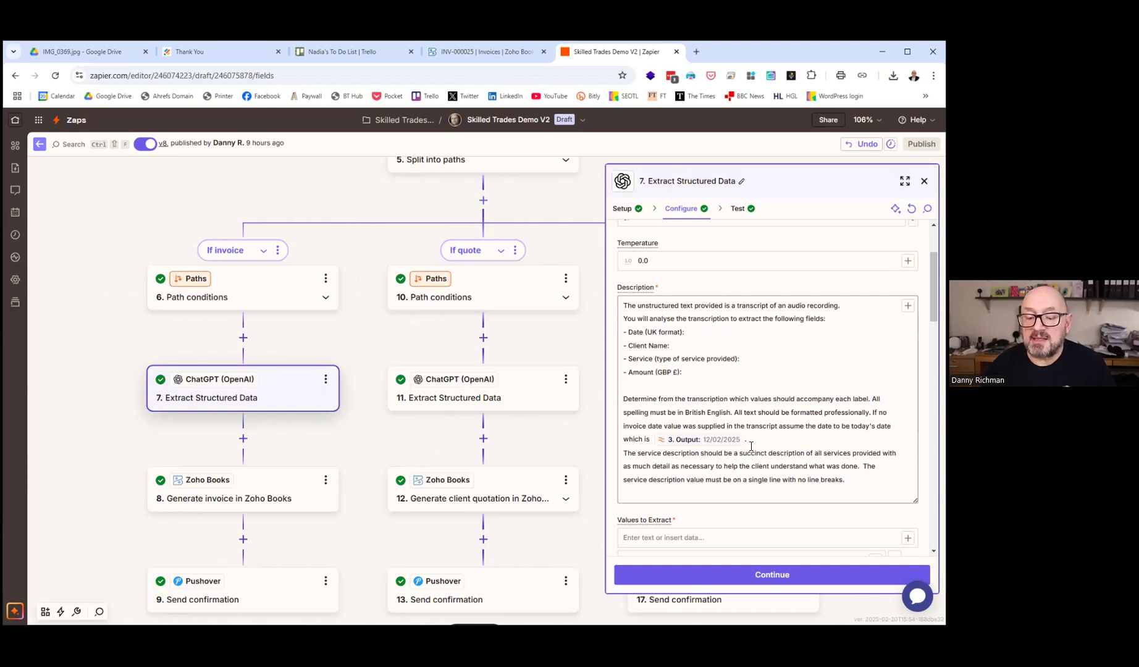
{"action": "left_click", "coordinate": [748, 210]}
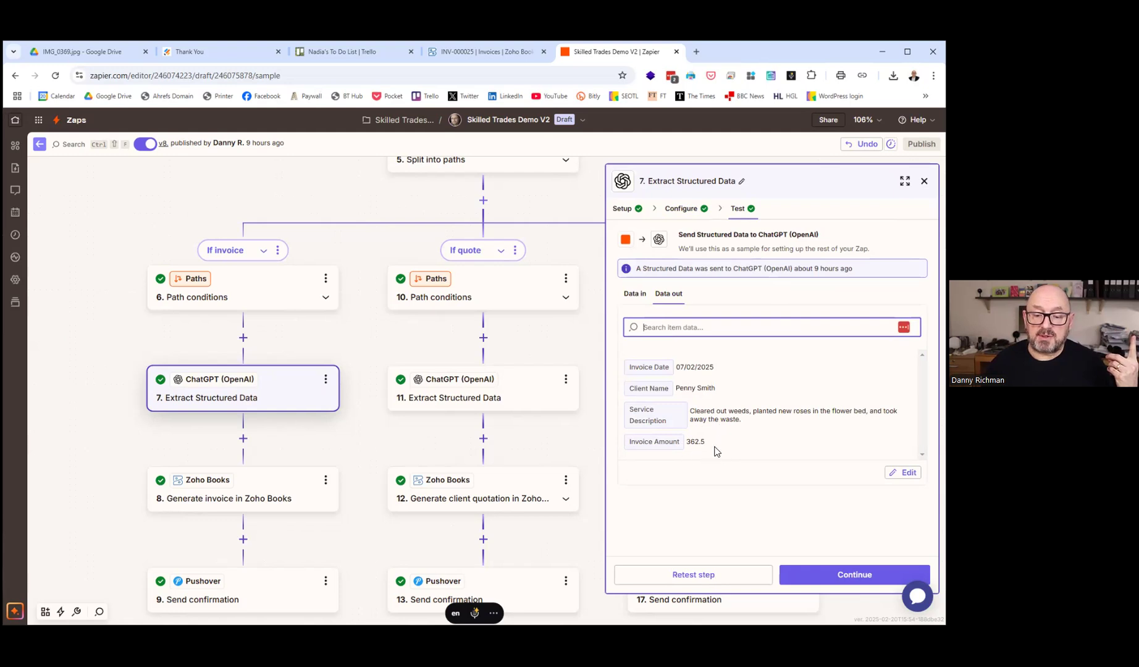
Review the field mappings and send option of the Generate invoice in Zoho Books step, and close its settings
{"action": "left_click", "coordinate": [240, 496]}
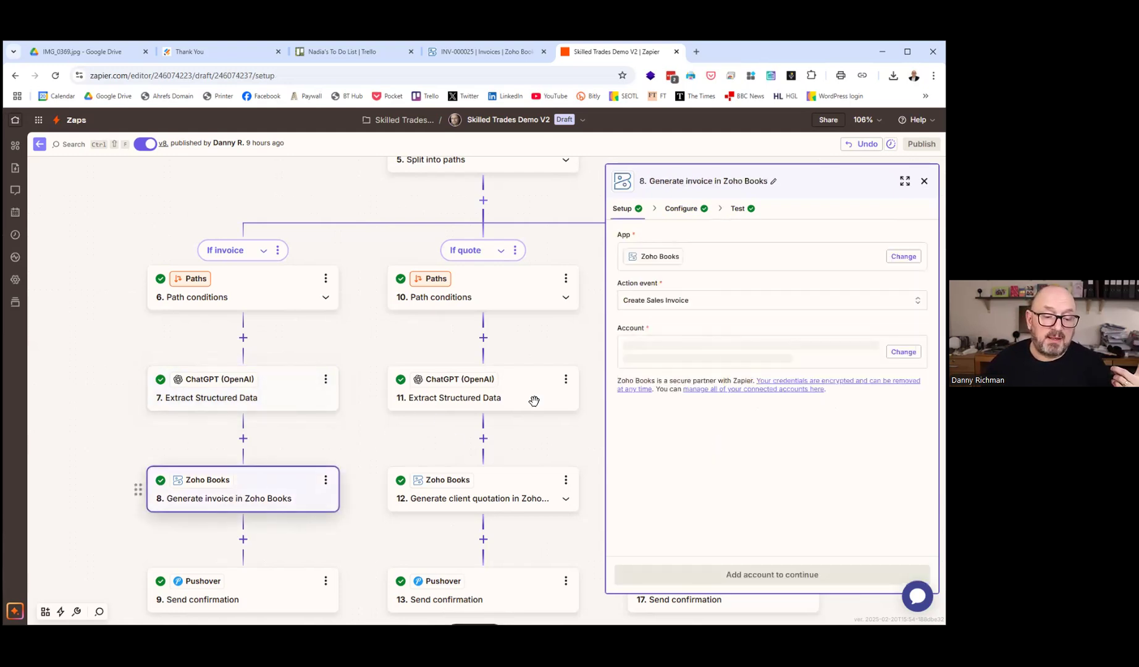
{"action": "left_click", "coordinate": [680, 210]}
{"action": "scroll", "coordinate": [744, 371], "scroll_direction": "down", "scroll_amount": 5}
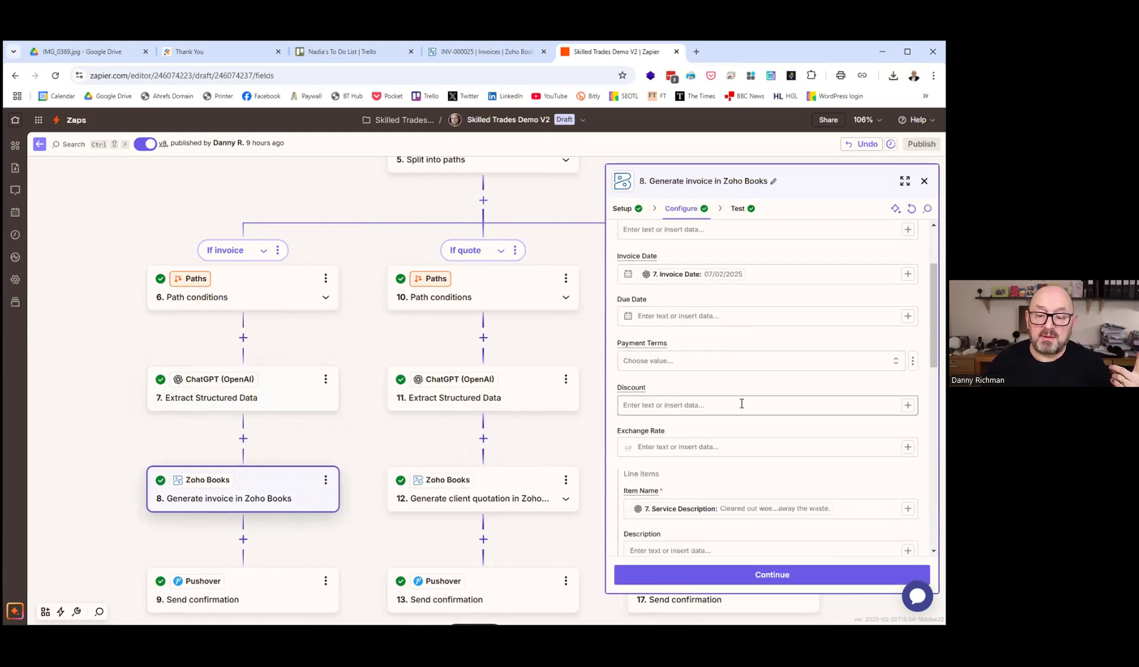
{"action": "scroll", "coordinate": [741, 404], "scroll_direction": "down", "scroll_amount": 8}
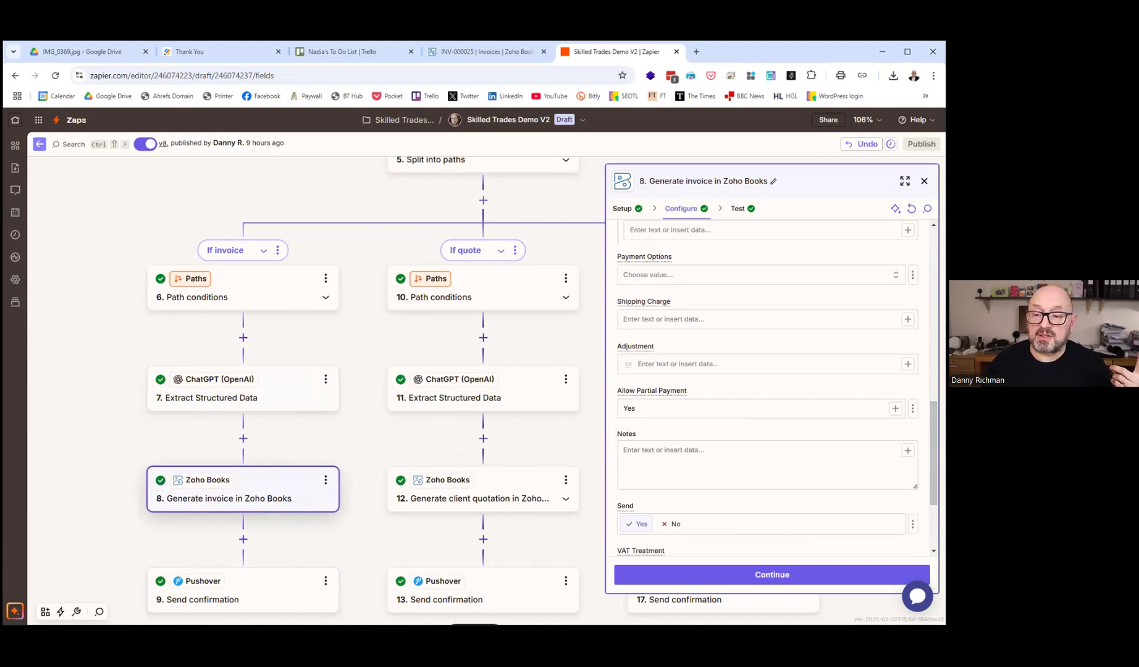
{"action": "key", "text": "Escape"}
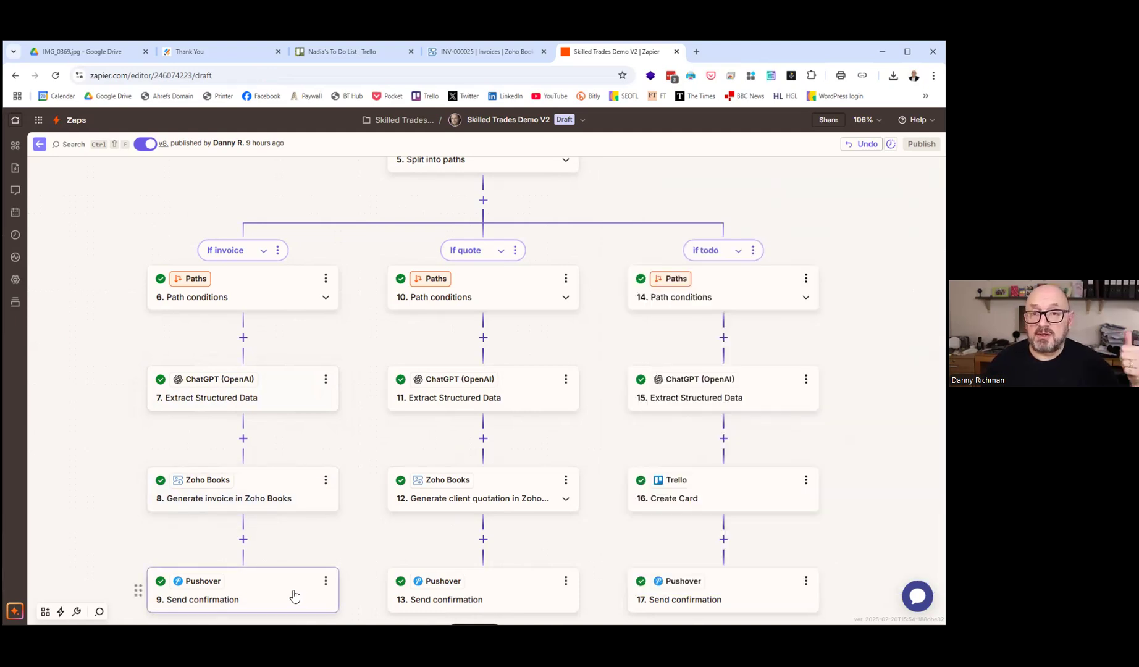